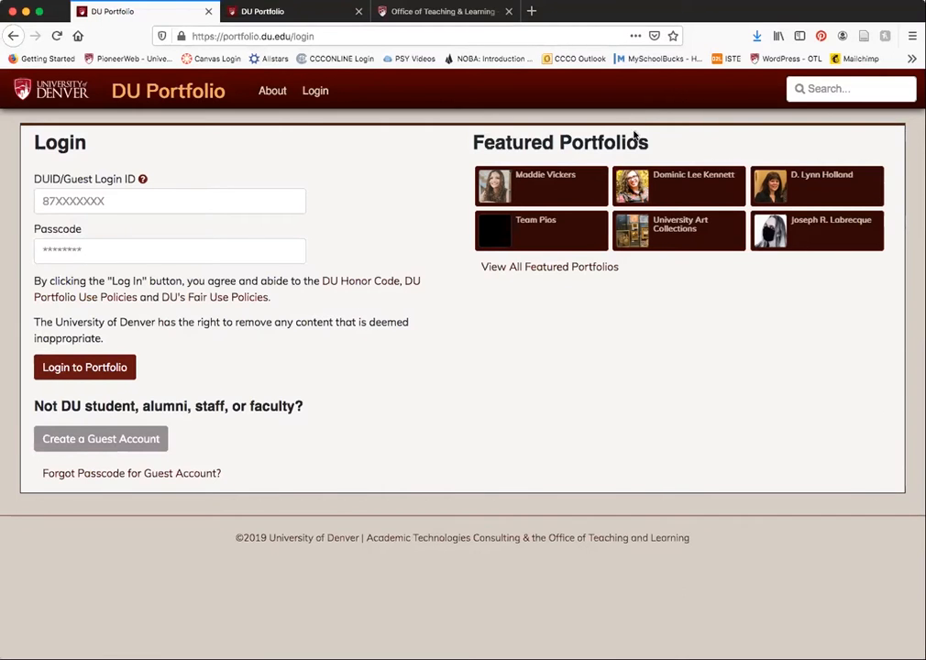
- View the example About Me portfolio page, and open the DU Portfolio knowledge base articles on the Office of Teaching & Learning site
click(257, 22)
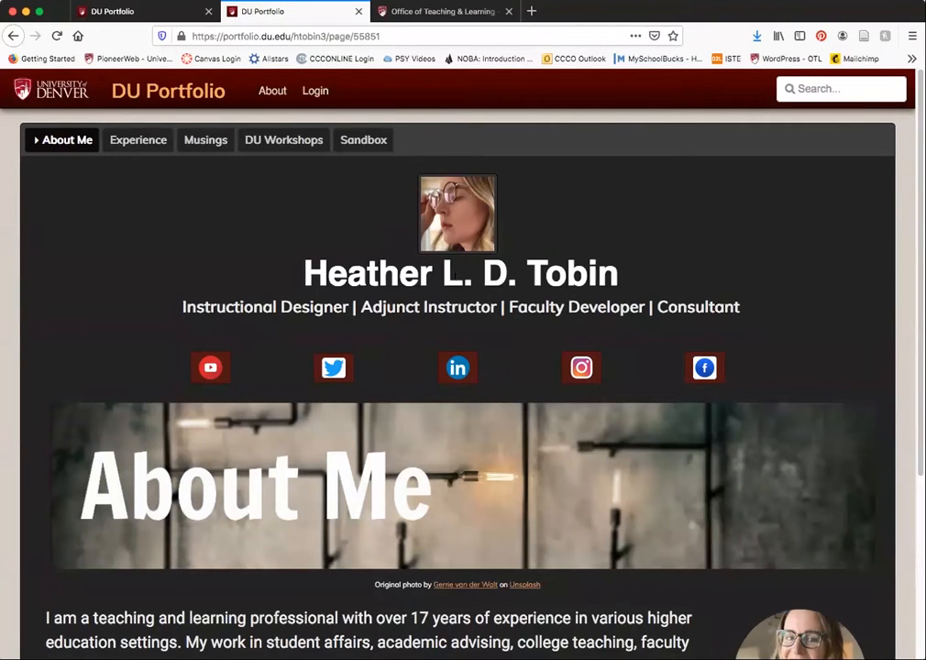
click(442, 12)
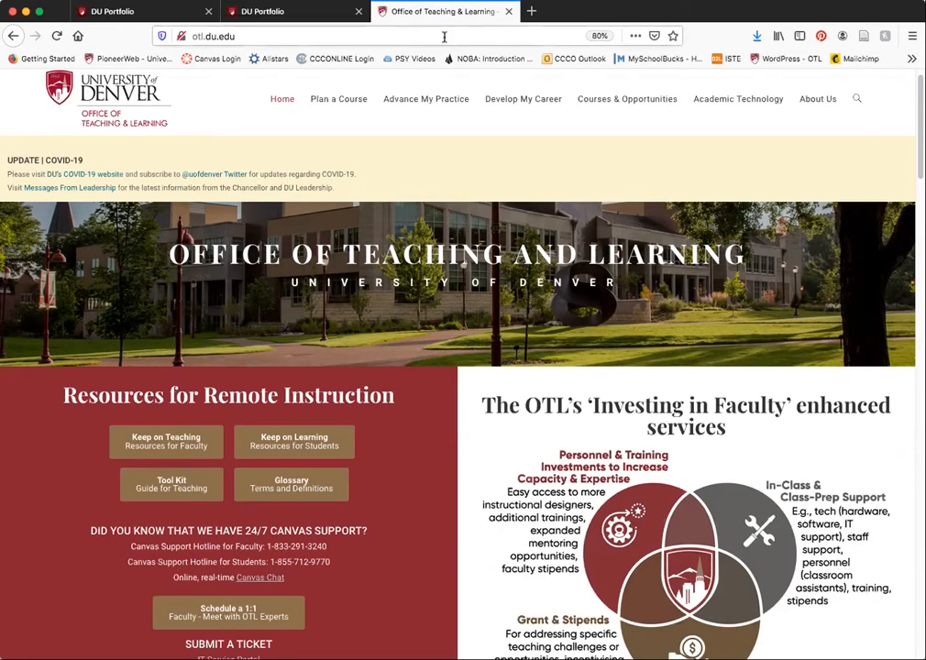
mouse_move(700, 106)
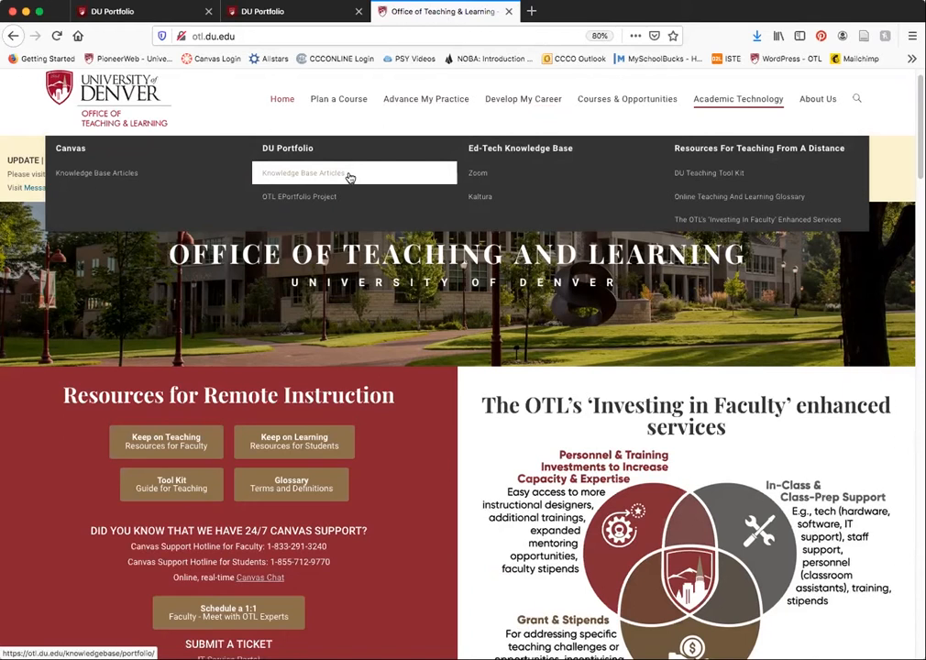
click(349, 175)
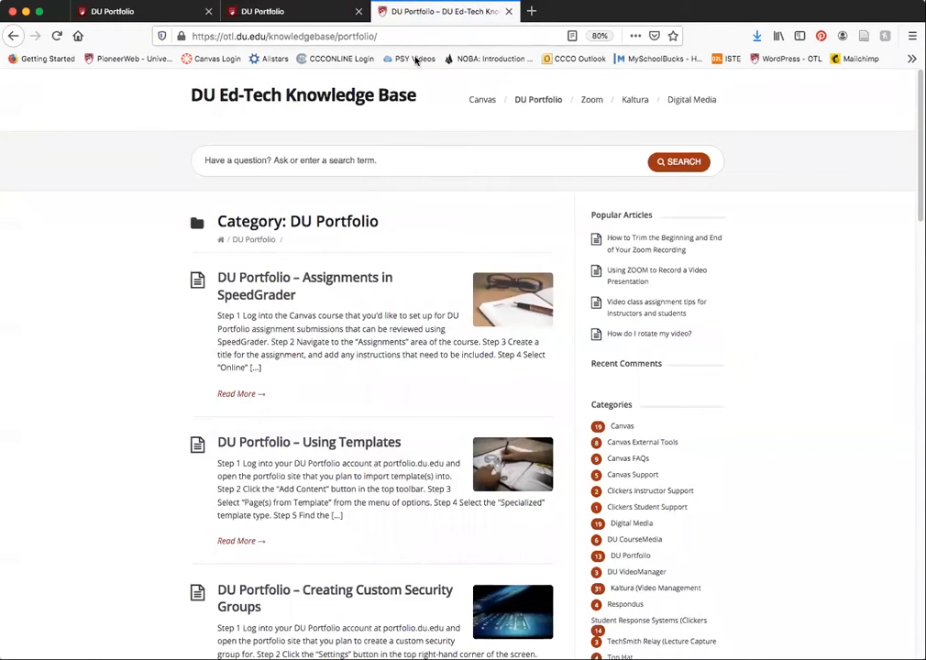
- Log in to DU Portfolio with the login ID and passcode, and open the portfolio's banner and photo editor
click(128, 12)
click(159, 243)
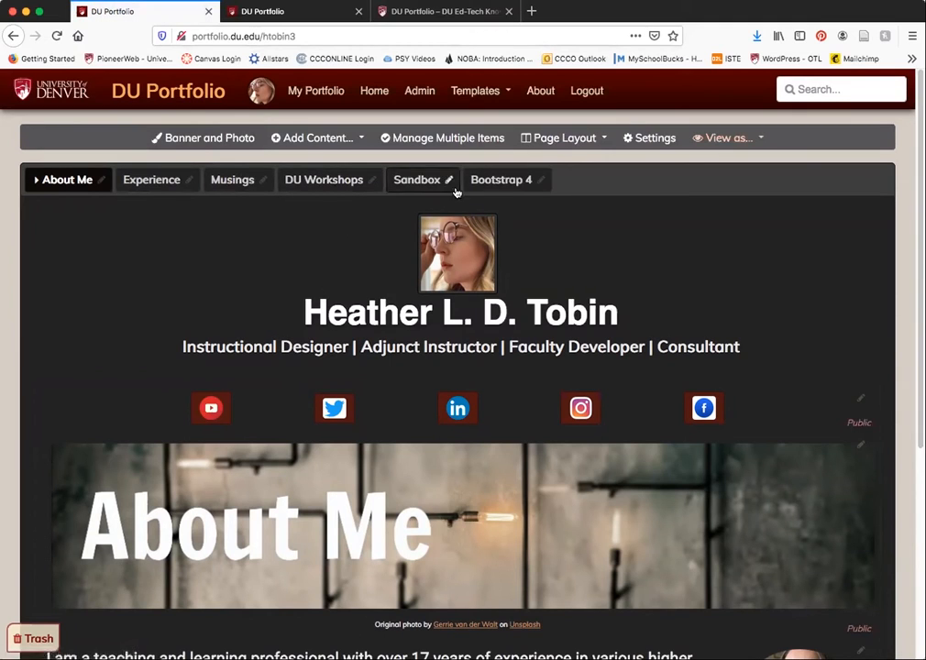
click(197, 143)
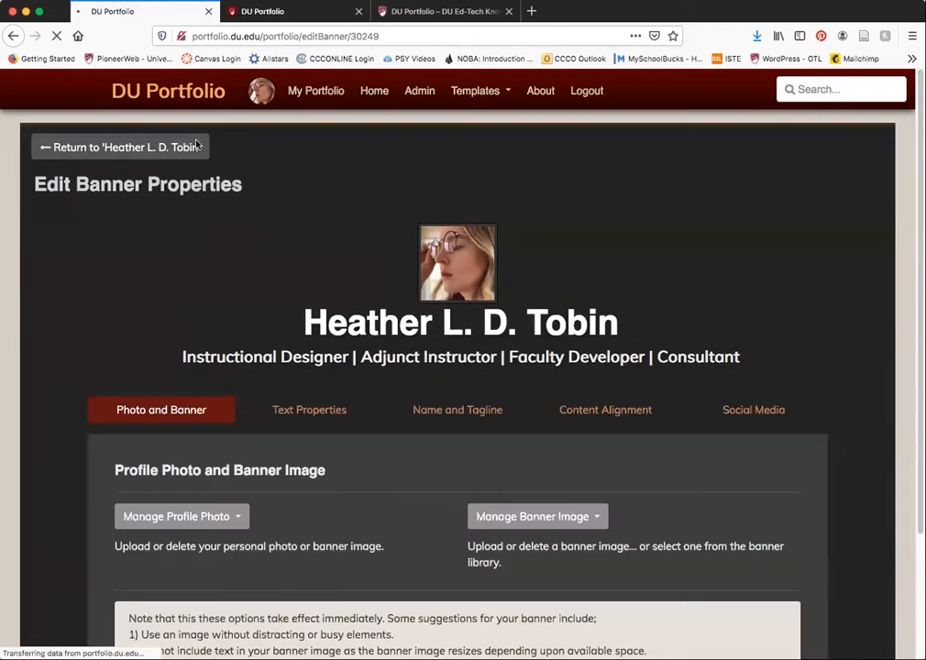
- Examine the profile photo and banner image settings, including the options for managing the profile photo
scroll(330, 447, down, 3)
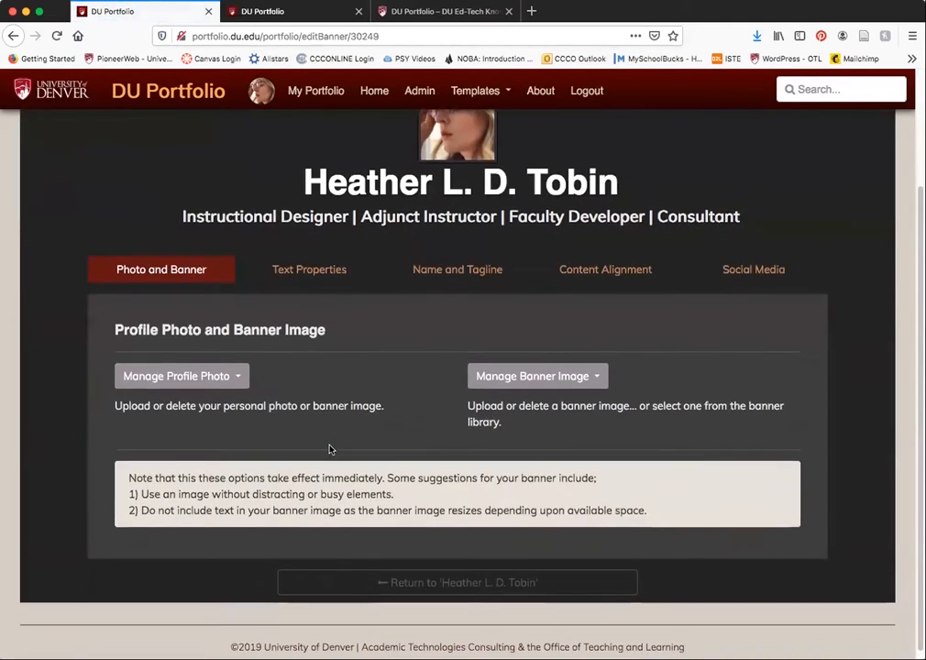
scroll(312, 328, up, 3)
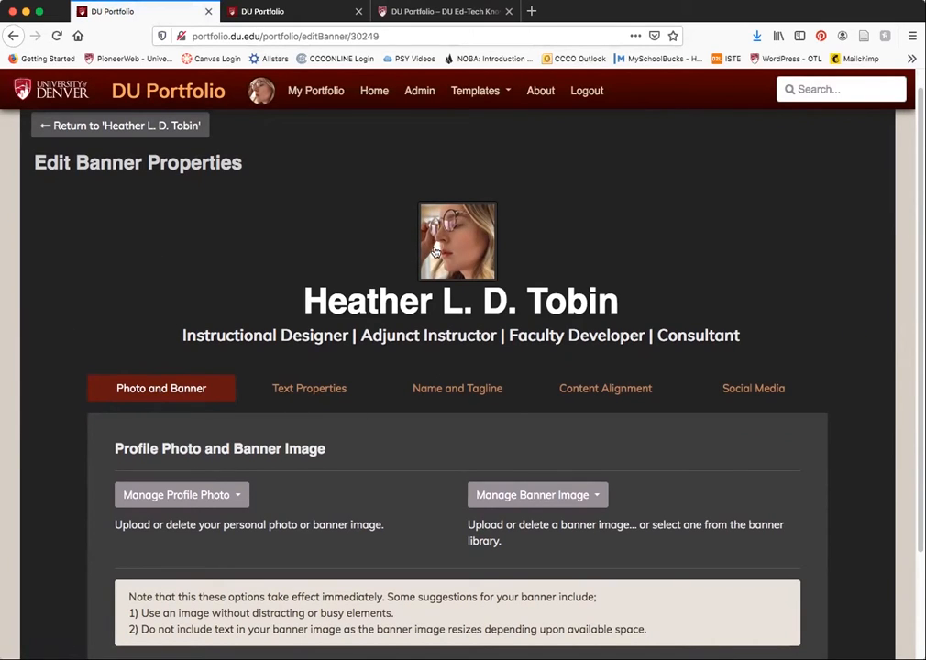
click(231, 494)
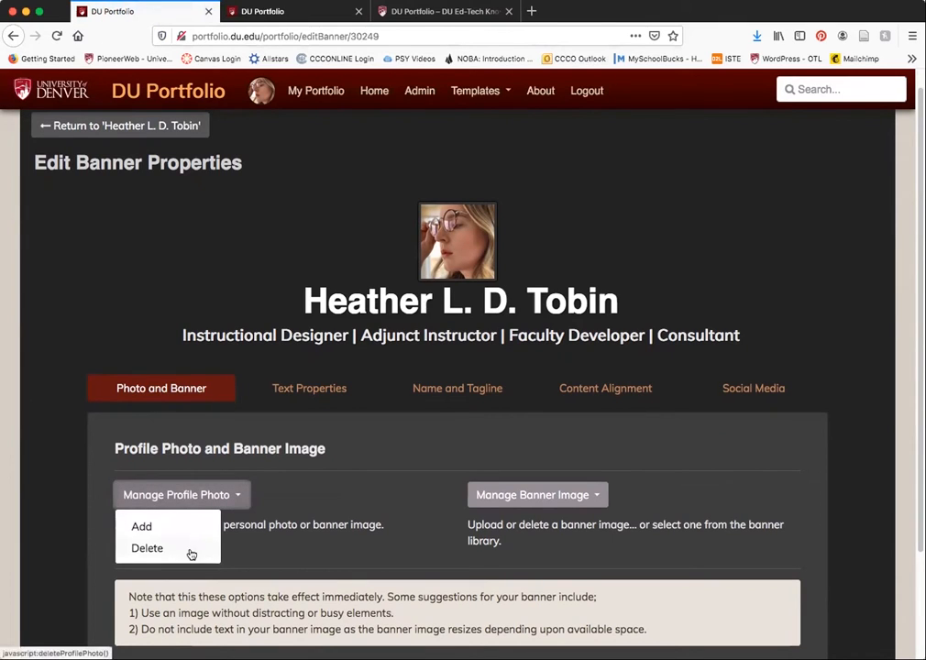
click(347, 490)
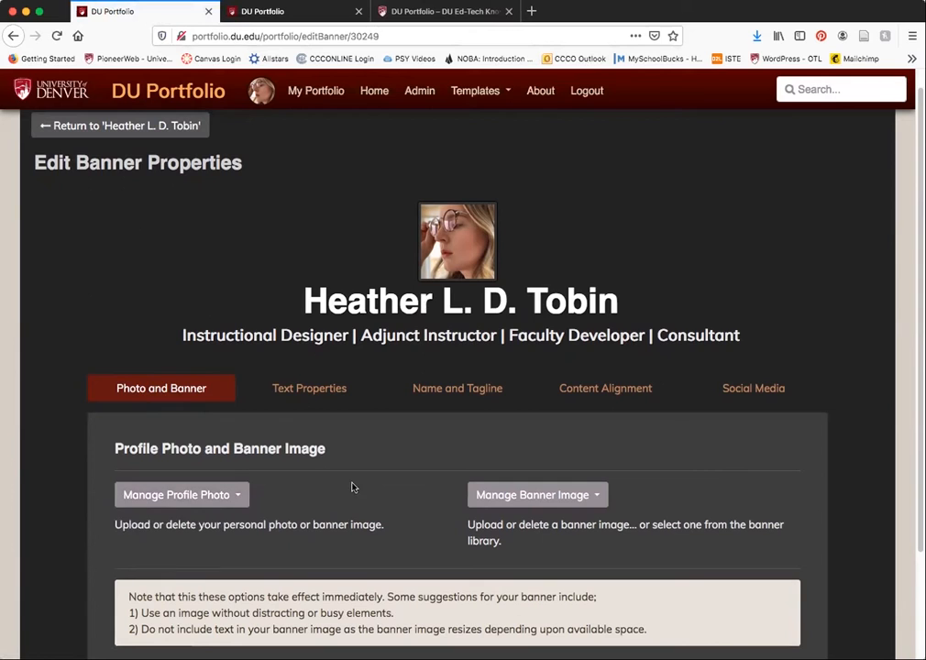
- Preview the banner text in the Muli font at 64px, after checking the text colour picker
click(353, 394)
scroll(450, 419, down, 2)
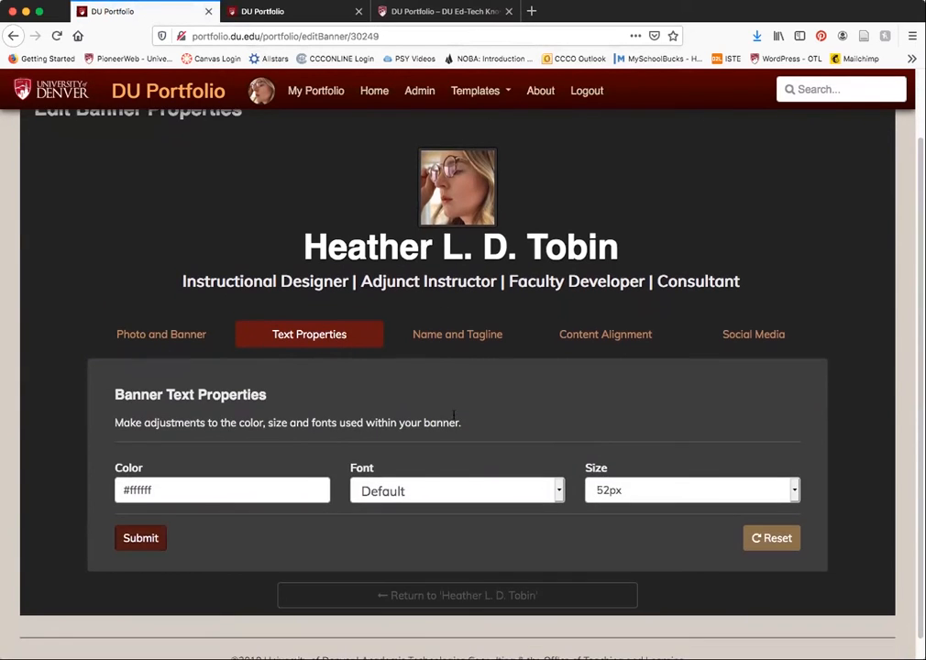
click(294, 486)
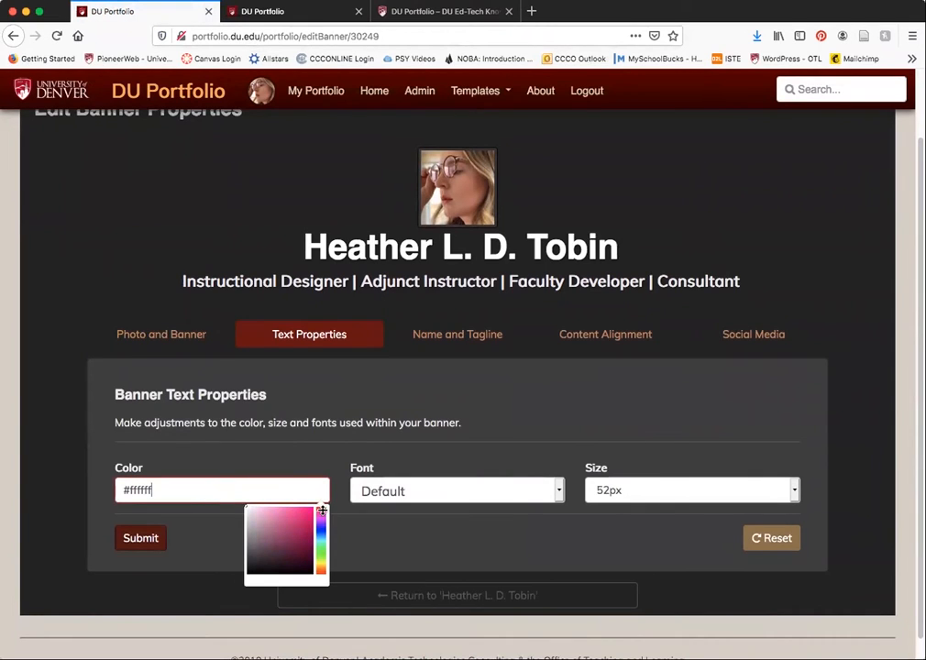
click(432, 491)
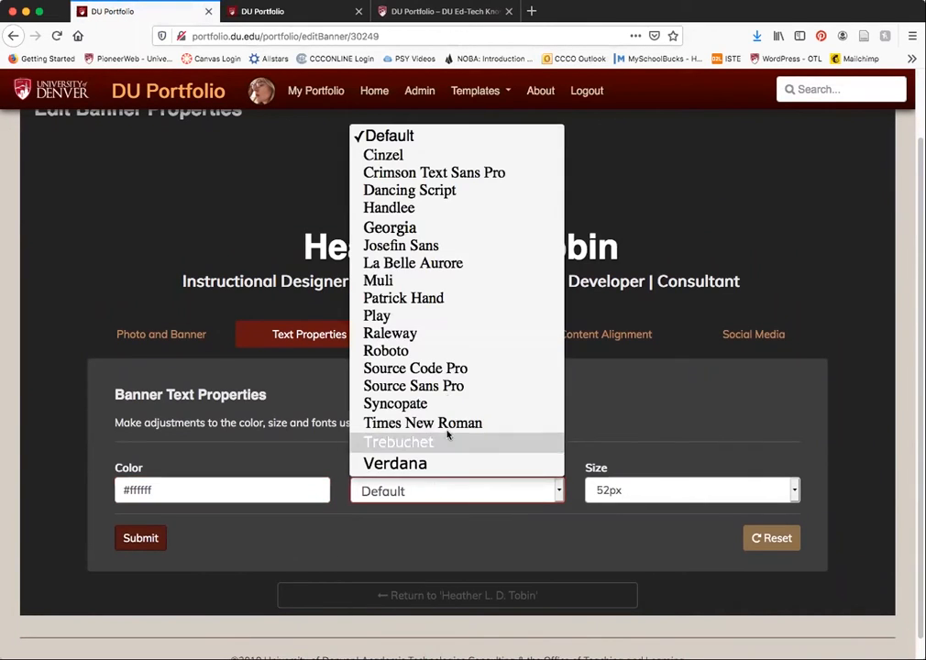
click(443, 284)
click(639, 490)
click(647, 501)
key(Escape)
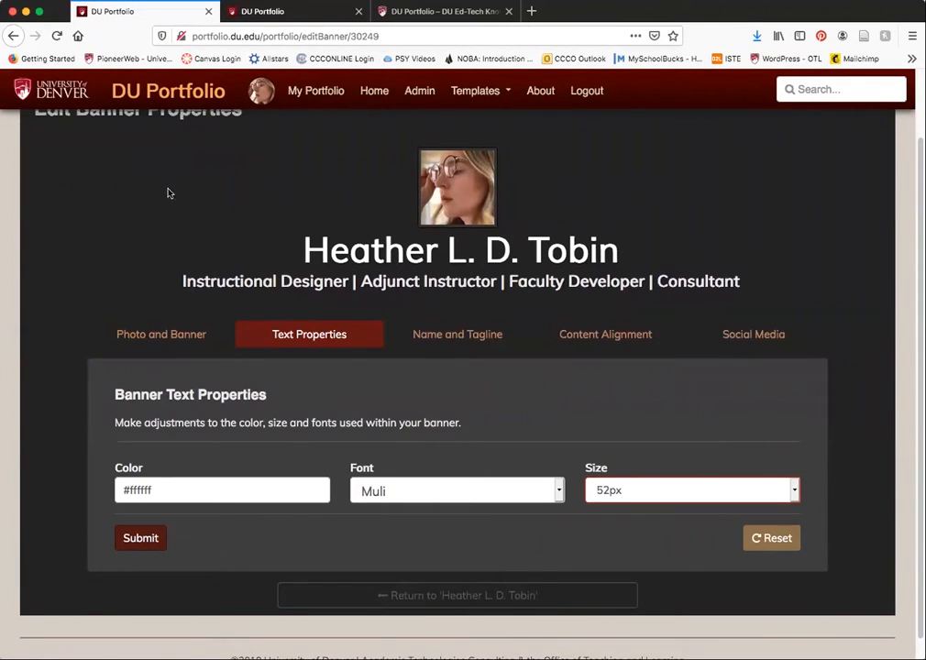
key(Down)
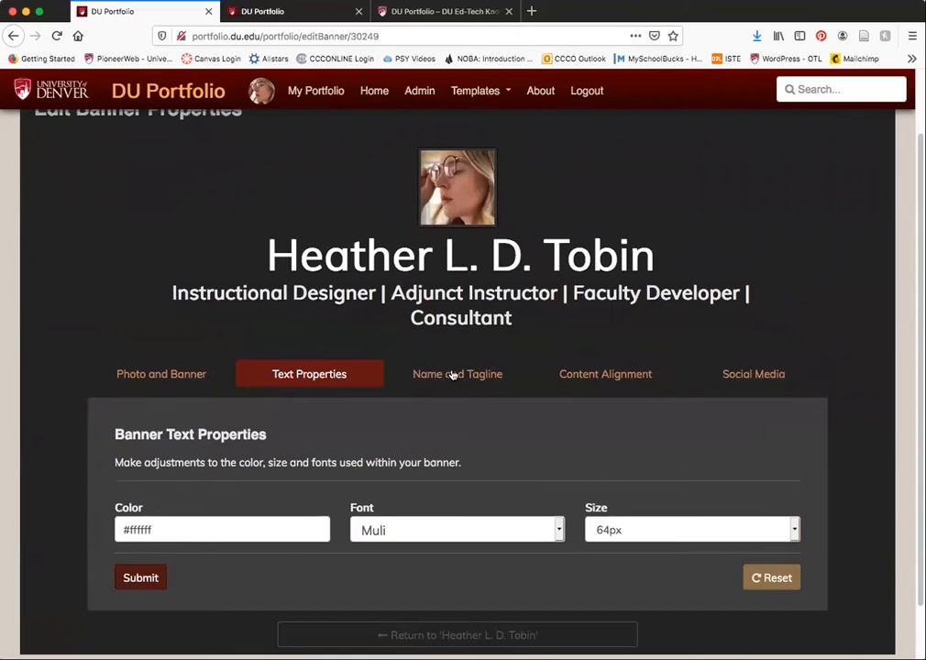
- Examine the banner's name and tagline fields and its content alignment options
click(450, 374)
scroll(500, 440, down, 3)
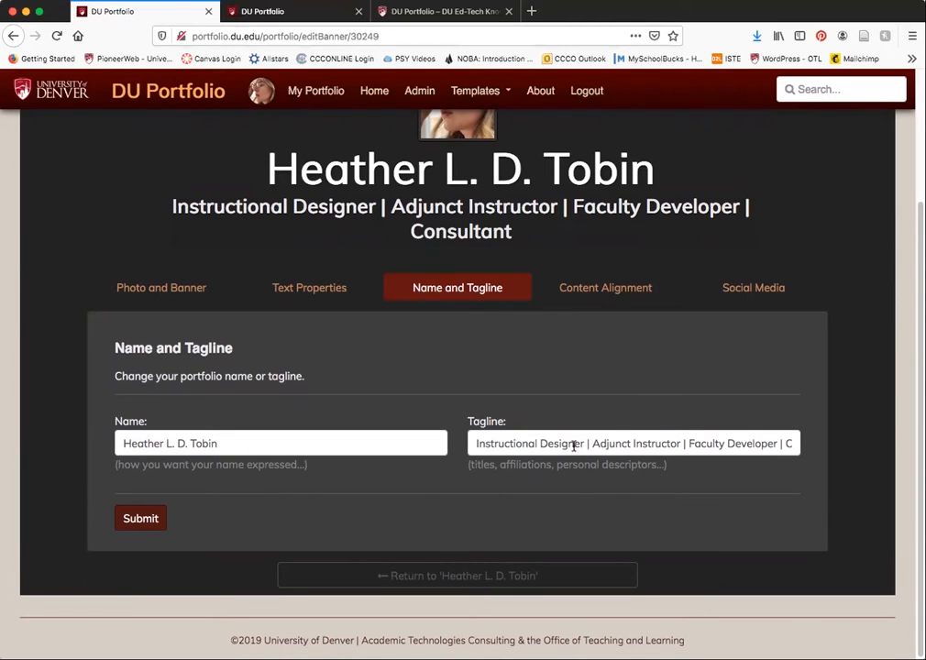
scroll(621, 311, up, 1)
click(616, 302)
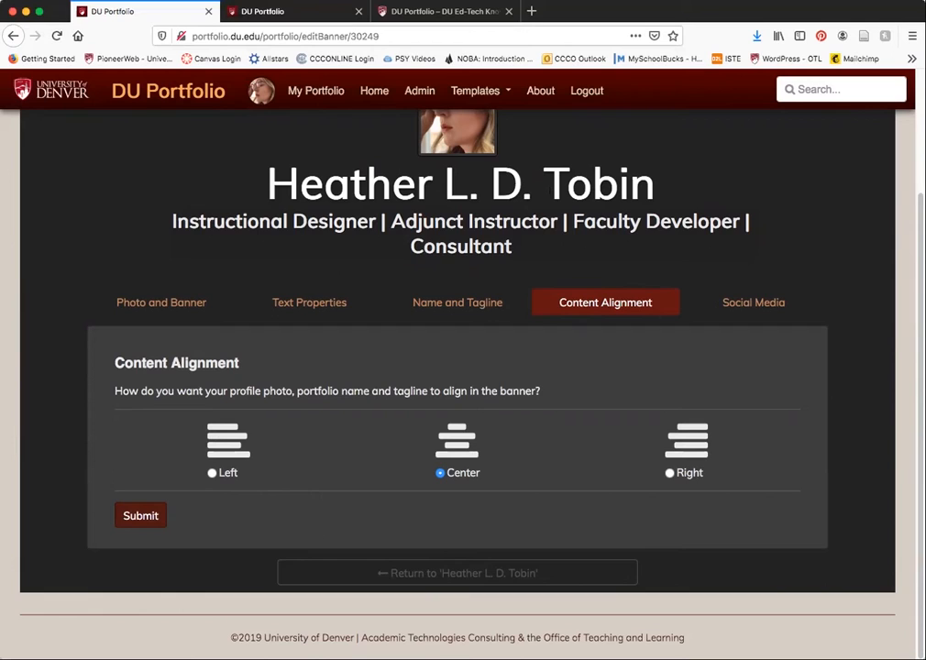
scroll(382, 550, up, 1)
scroll(326, 466, up, 1)
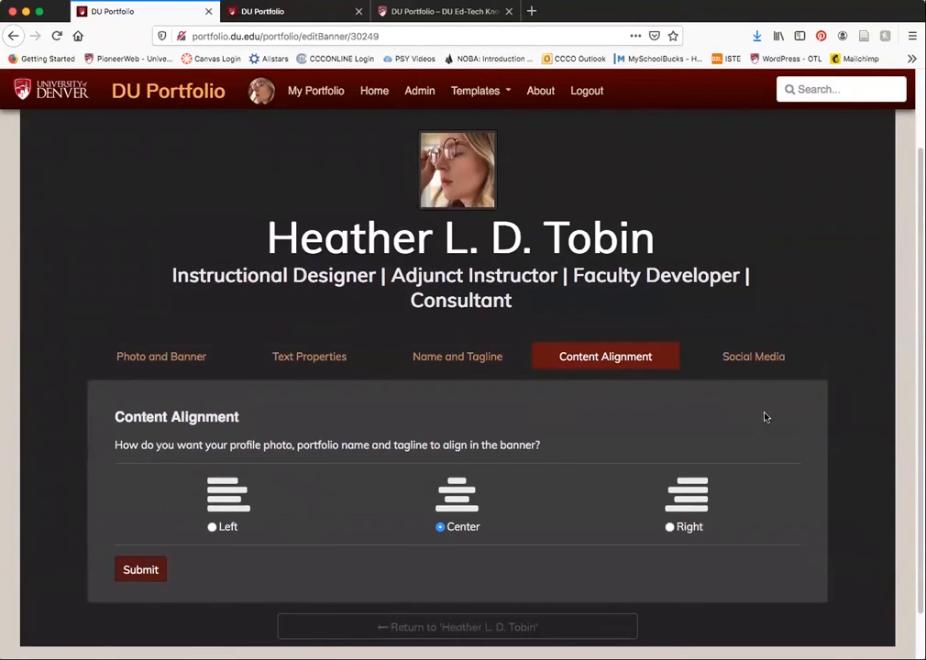
- Examine the social network link fields available for the portfolio banner
click(750, 357)
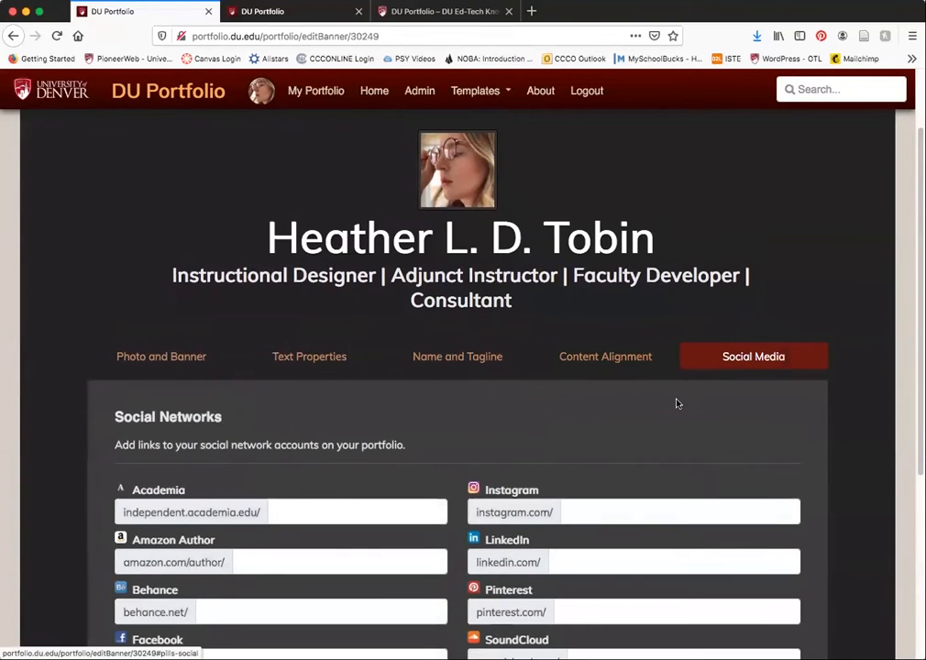
scroll(606, 434, down, 2)
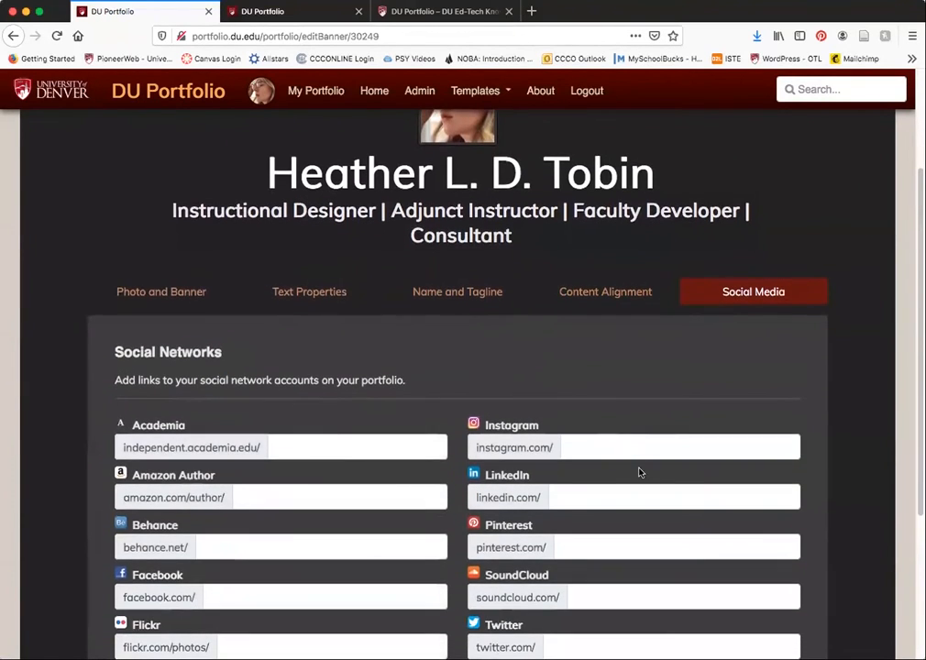
scroll(638, 471, down, 4)
scroll(642, 477, up, 5)
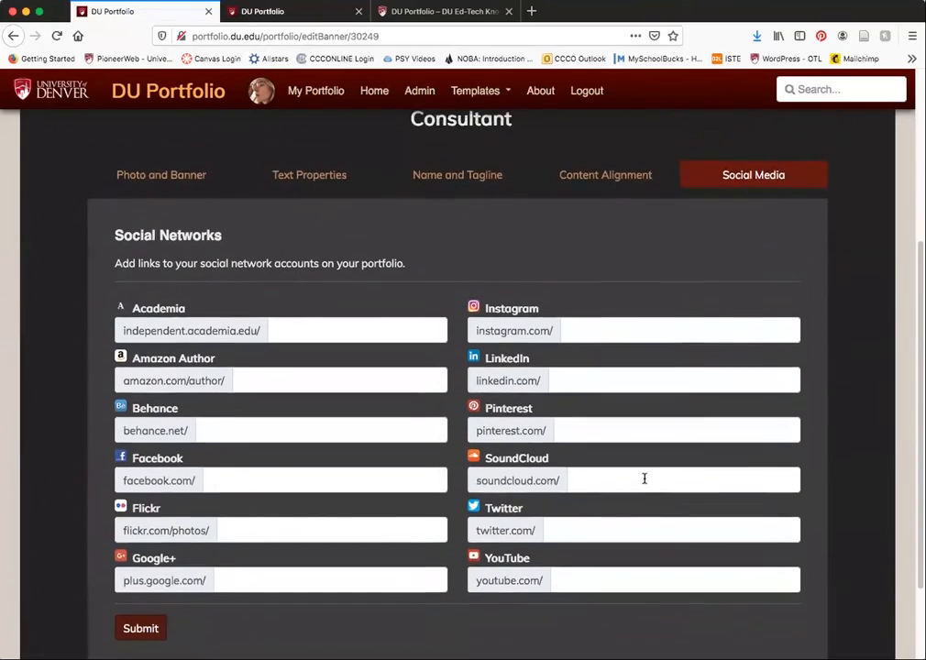
scroll(644, 480, up, 2)
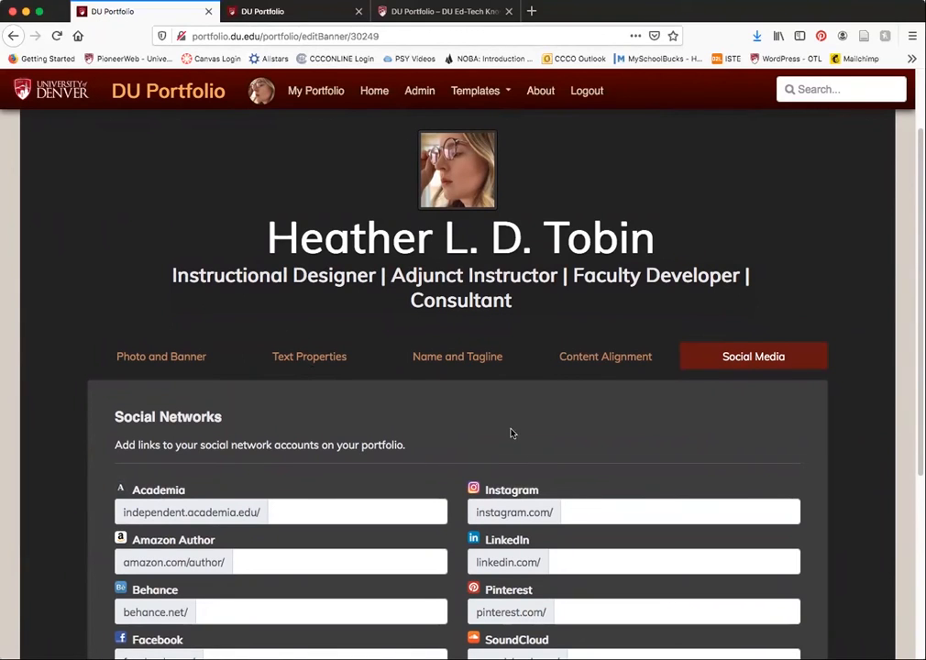
scroll(506, 430, down, 4)
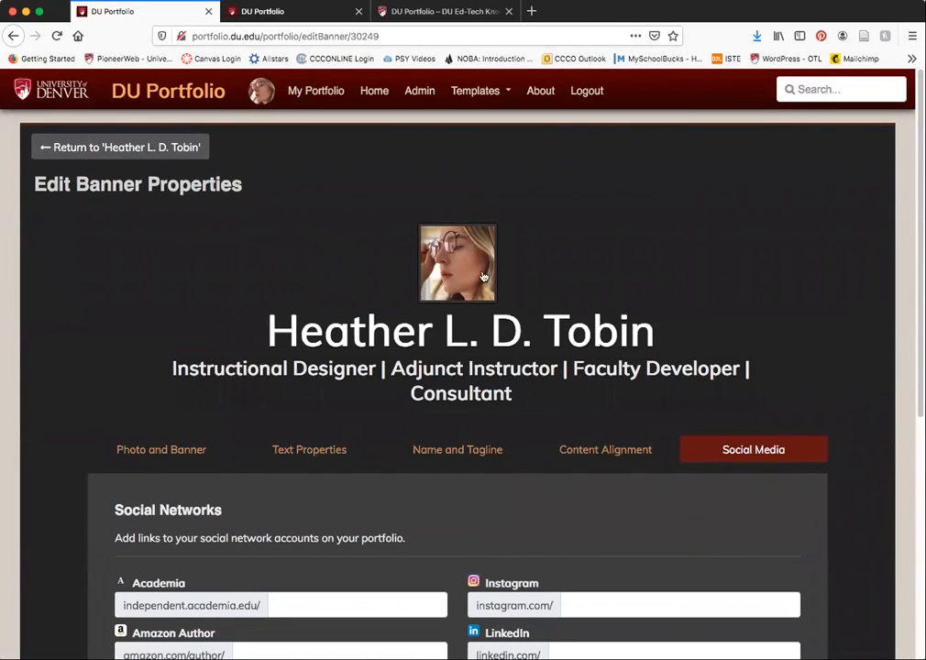
- Return to the portfolio's About Me page and try repositioning the row of social media icons
click(158, 149)
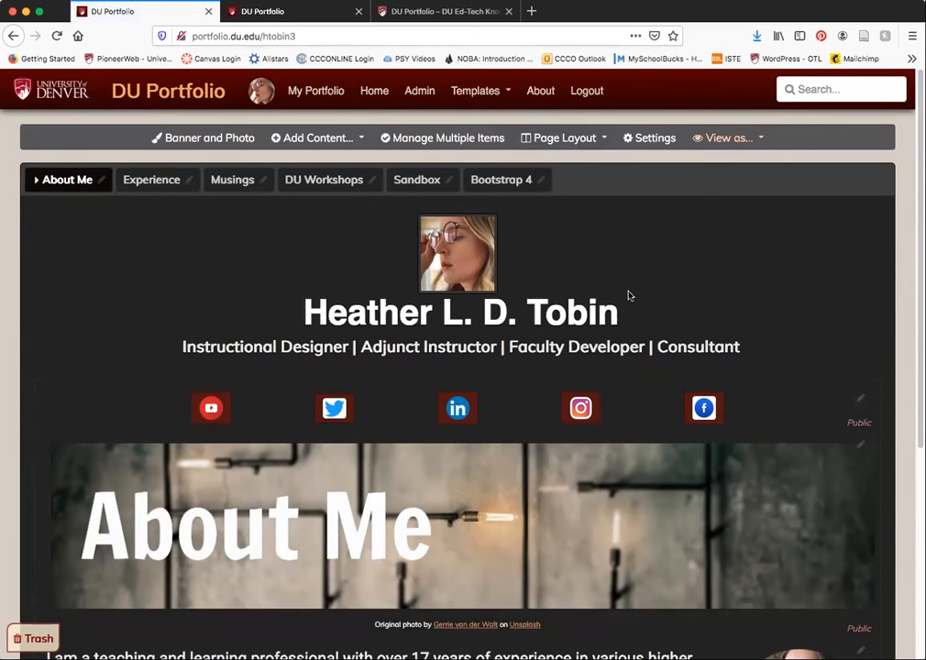
scroll(629, 295, down, 2)
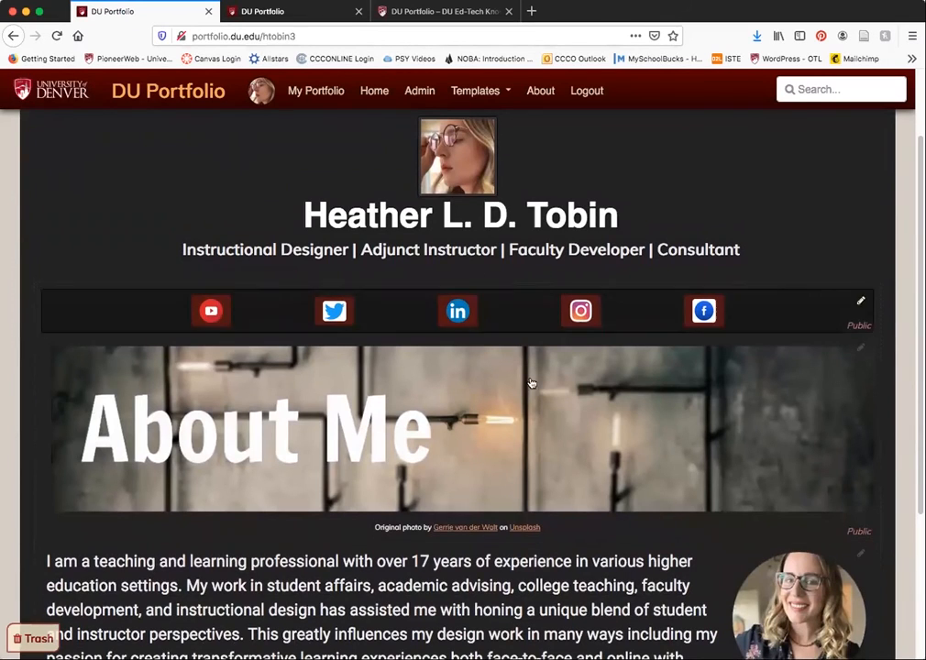
drag(530, 308, 521, 286)
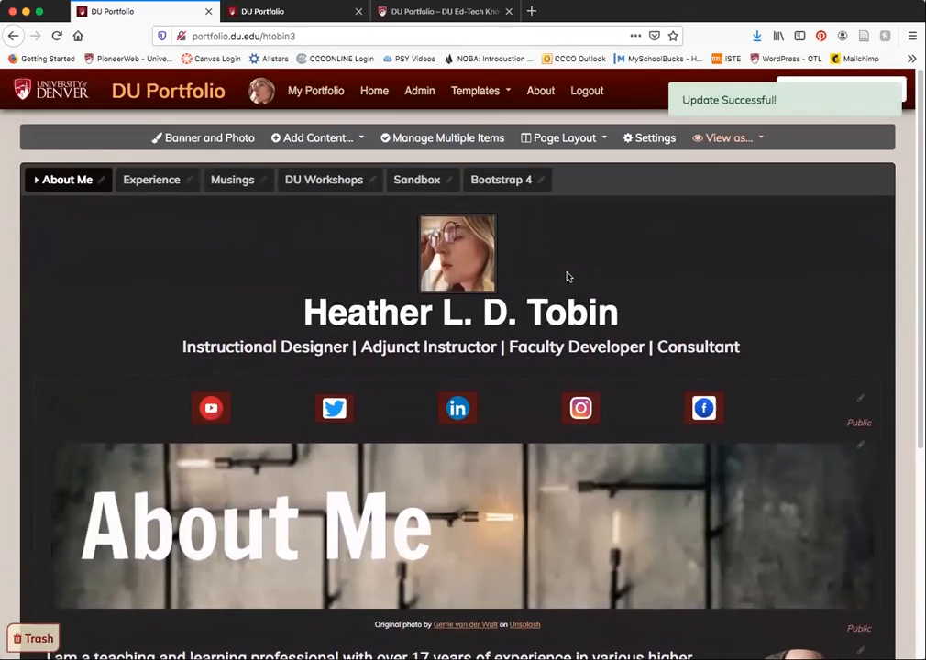
- Examine the page layout options alongside how the content is arranged on the About Me page
click(591, 142)
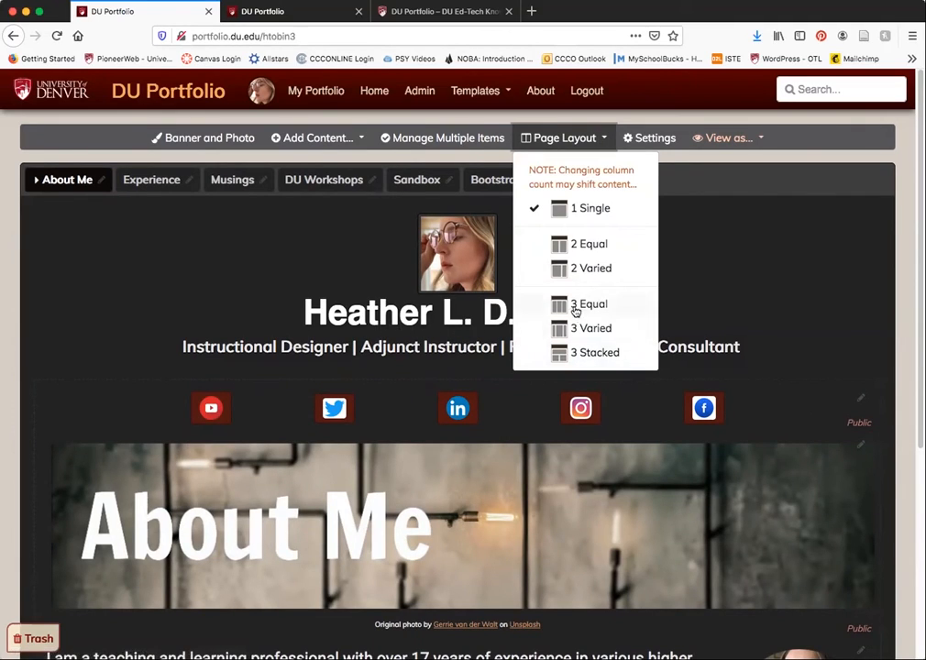
scroll(541, 464, down, 2)
scroll(542, 465, down, 3)
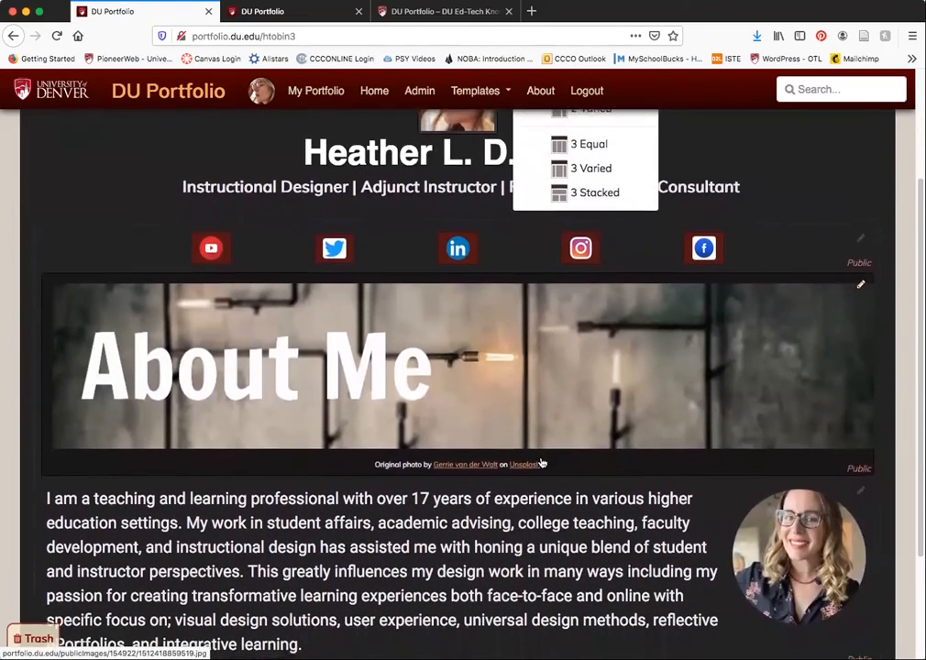
scroll(366, 394, down, 3)
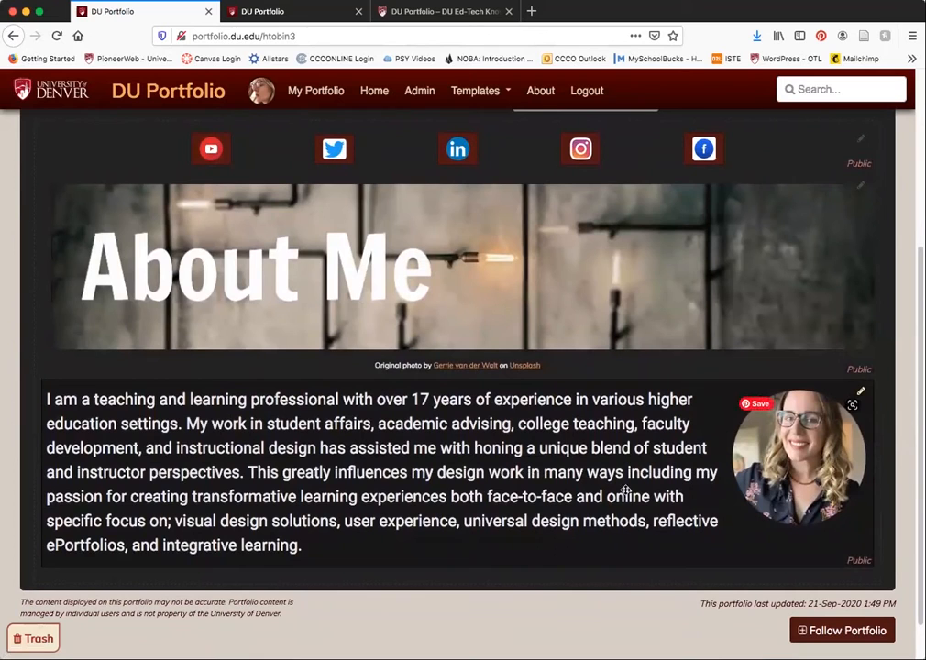
scroll(471, 332, up, 3)
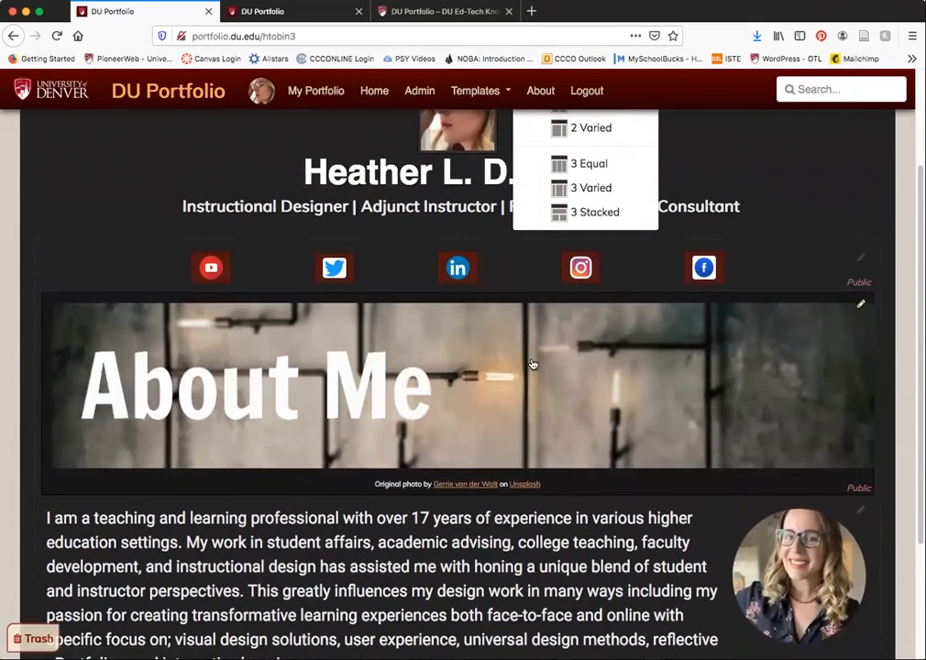
scroll(531, 367, down, 4)
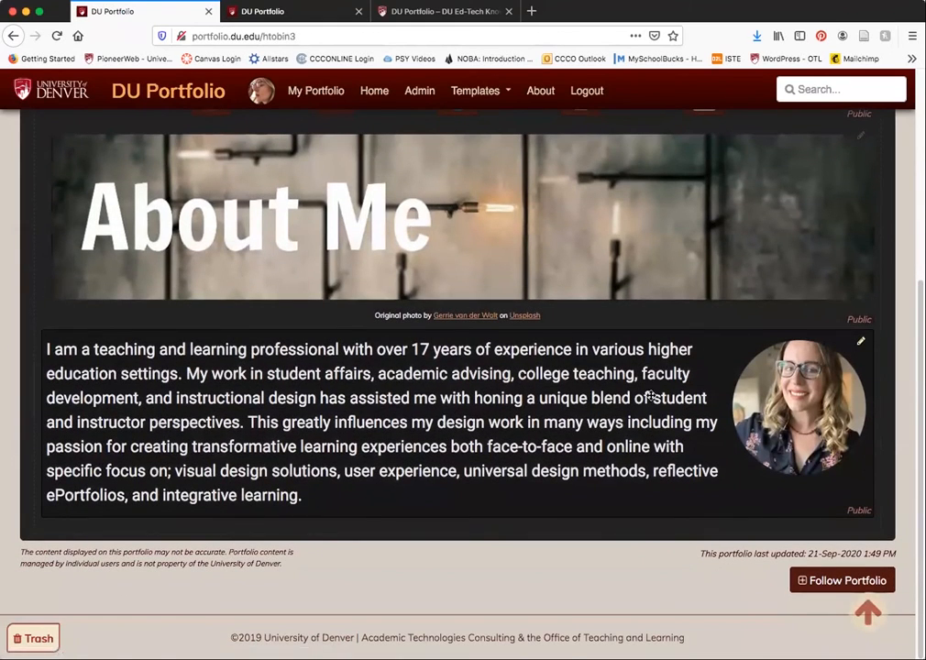
scroll(609, 372, up, 7)
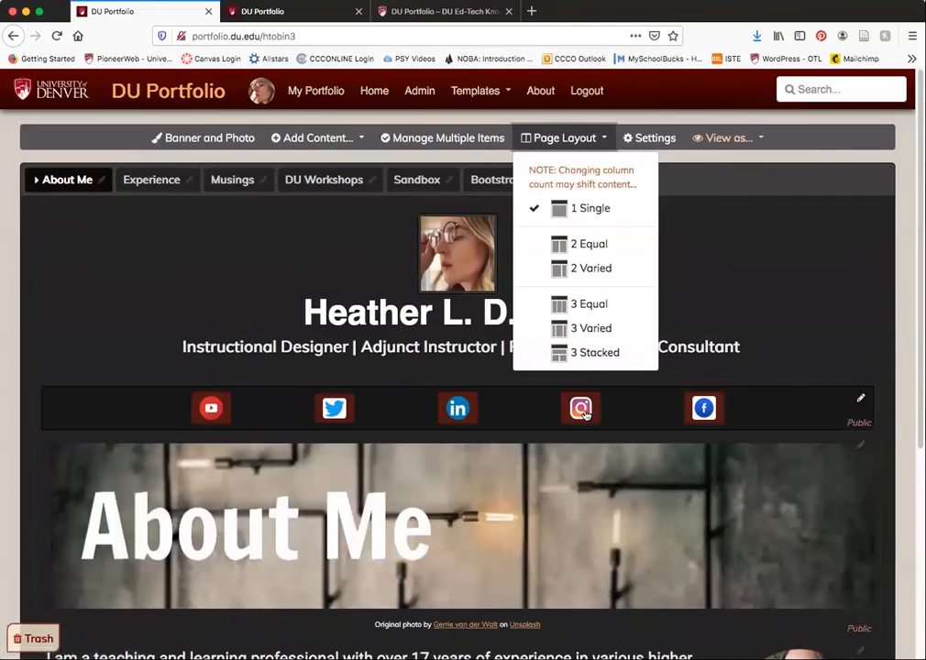
scroll(601, 406, down, 1)
- Open the Experience page and examine how its content is arranged
click(152, 170)
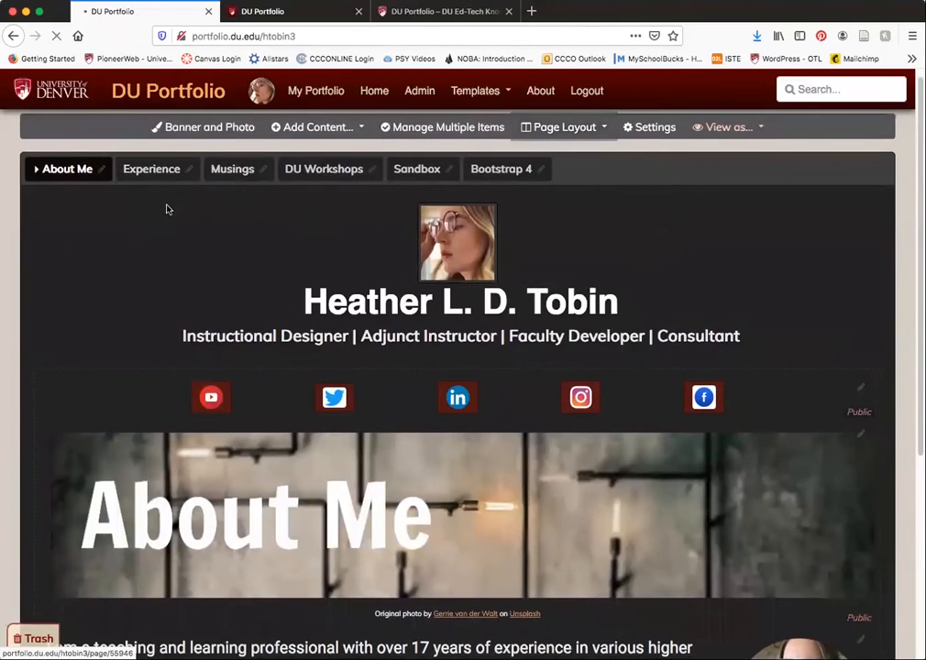
scroll(495, 414, down, 3)
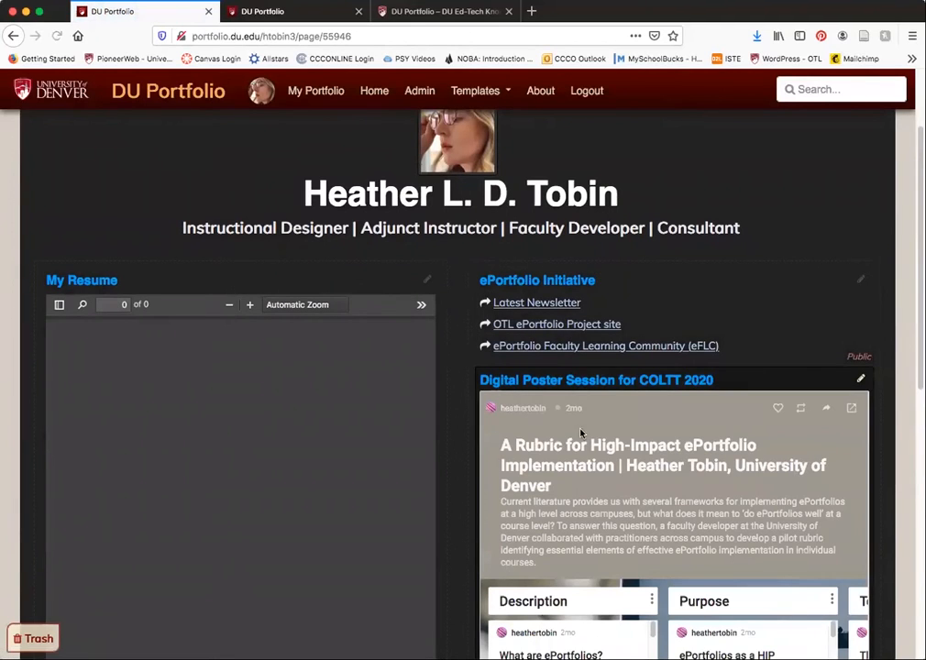
scroll(562, 313, up, 3)
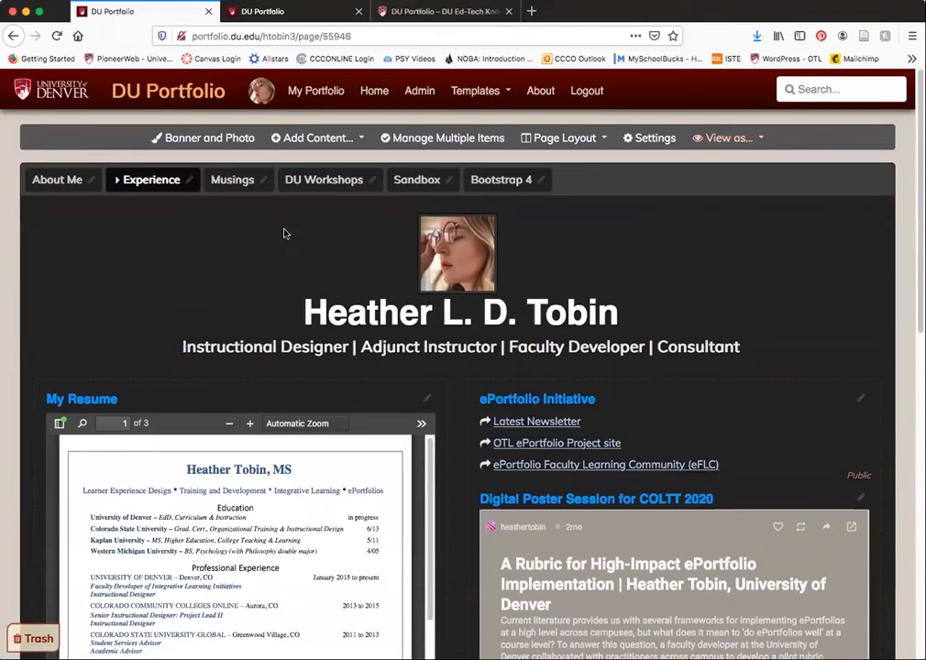
- Return to the About Me page, examine the portfolio's general settings, and go back to the portfolio
click(55, 180)
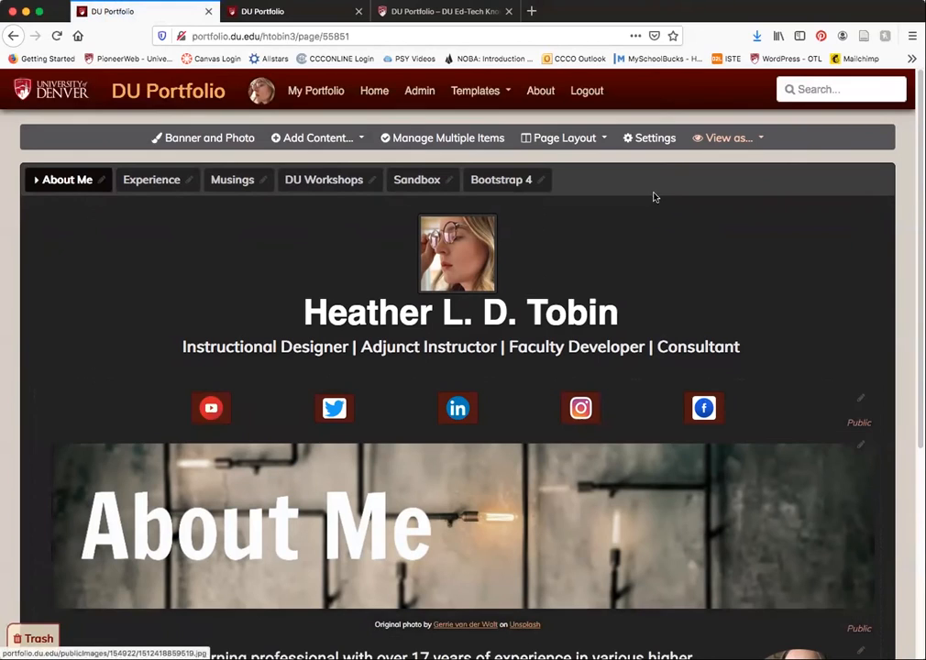
click(651, 137)
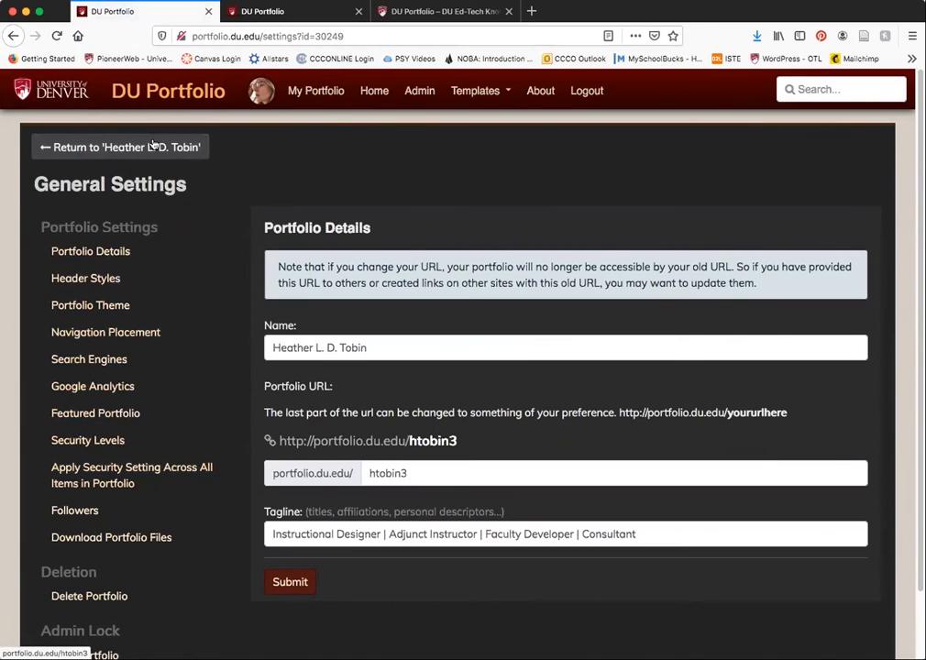
click(153, 147)
- Start adding a Rich Content item to the About Me page and examine the editor's formatting and direct upload options
click(344, 139)
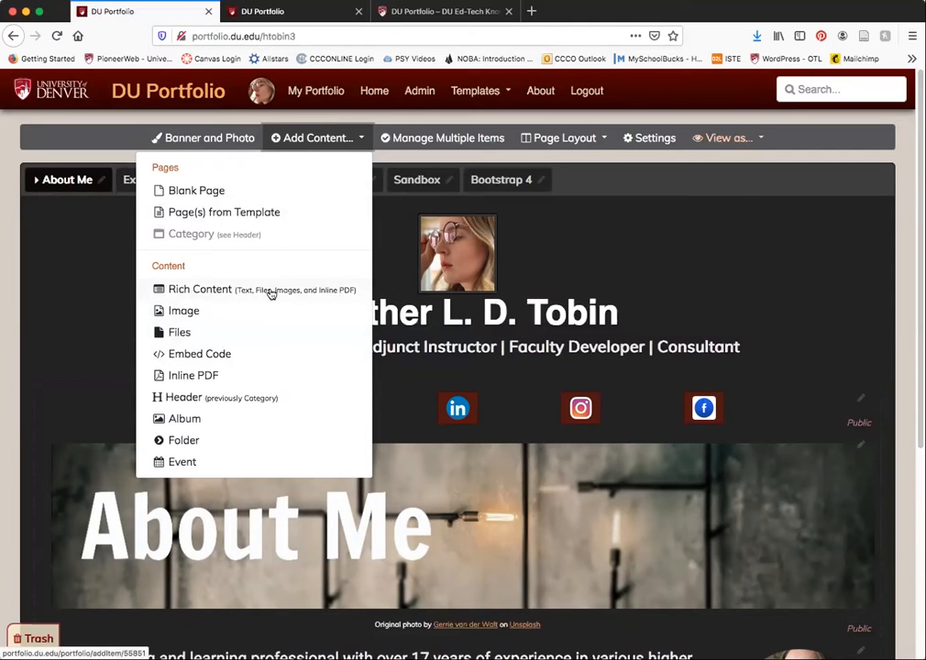
click(218, 292)
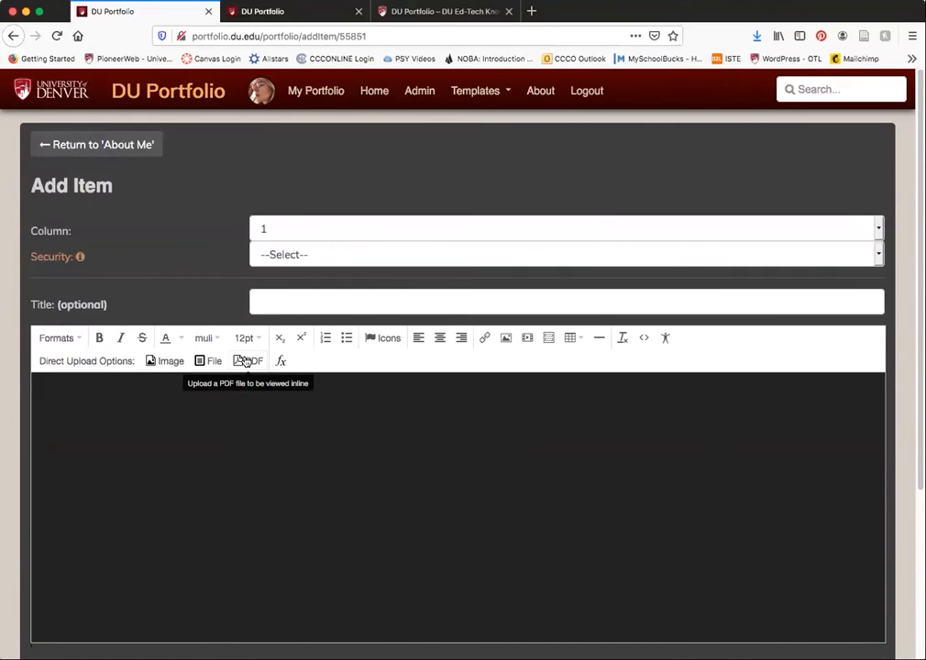
click(242, 425)
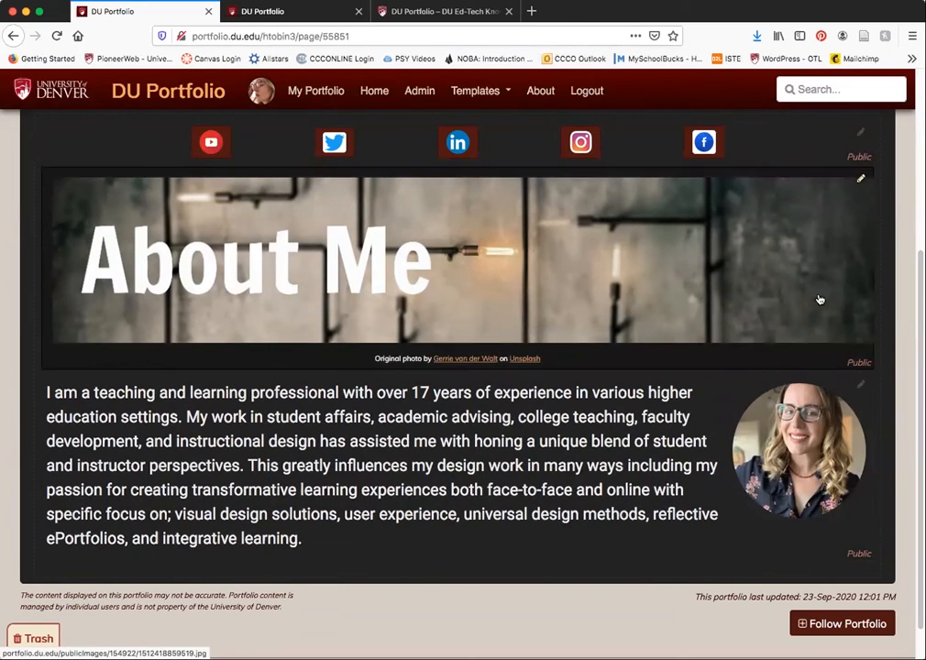
- Open the biography item on the About Me page for editing and view its HTML source code without changing it
click(860, 386)
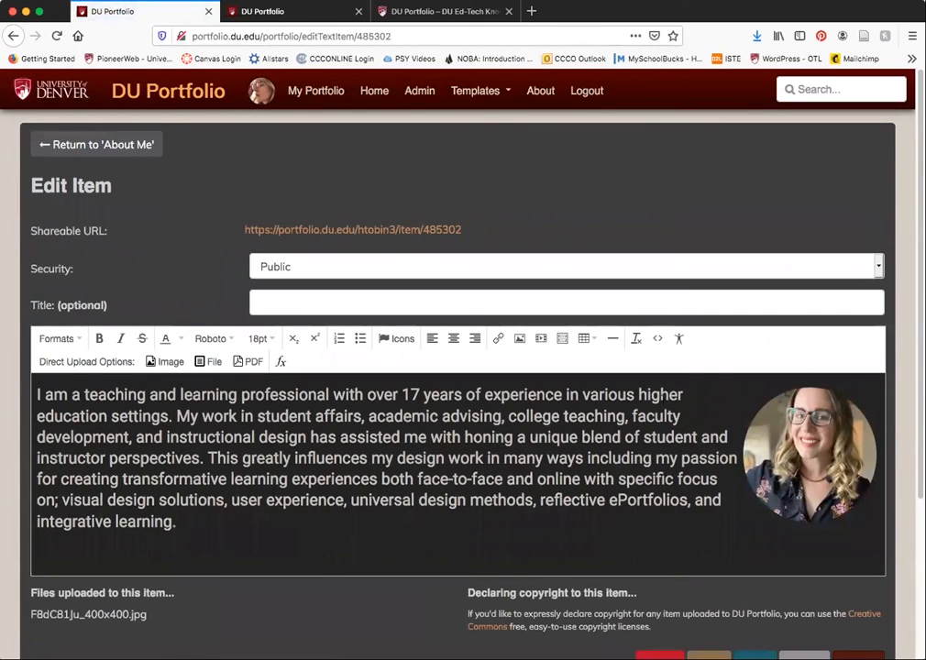
click(659, 339)
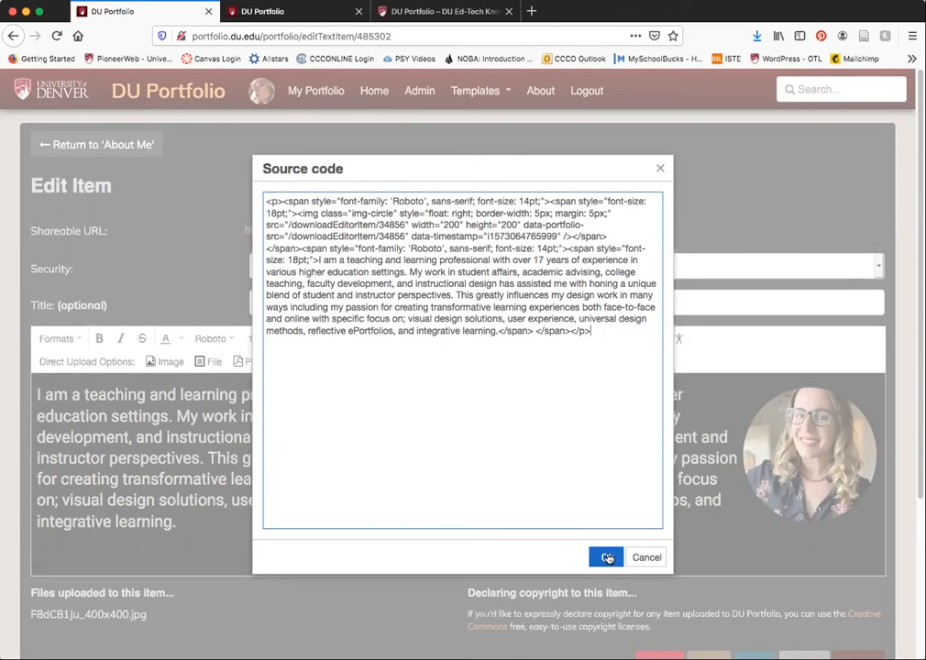
click(650, 557)
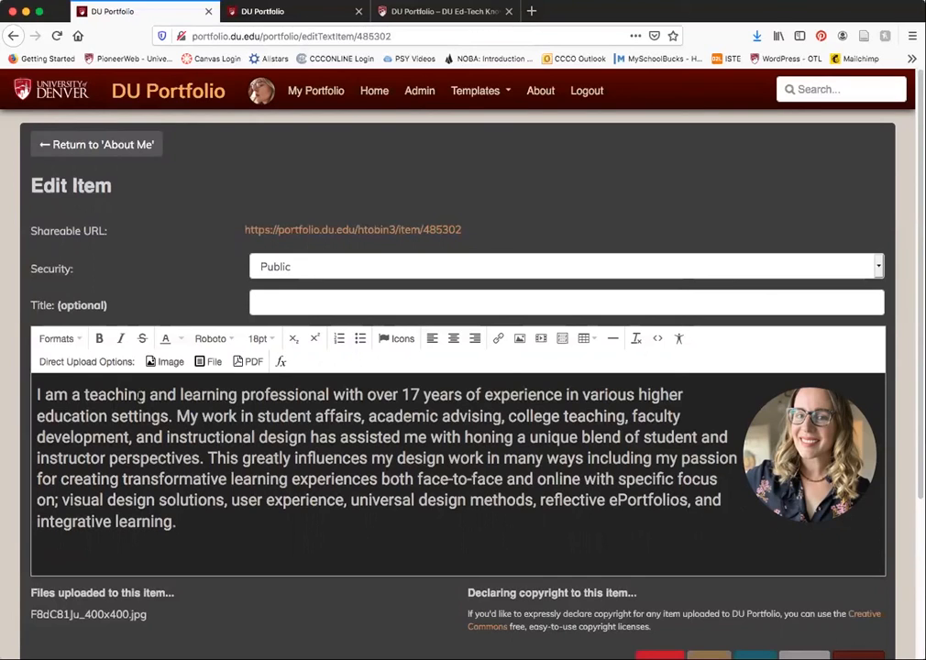
- Select the biography text, then examine the image properties and image editing options for the round profile photo
drag(173, 520, 37, 392)
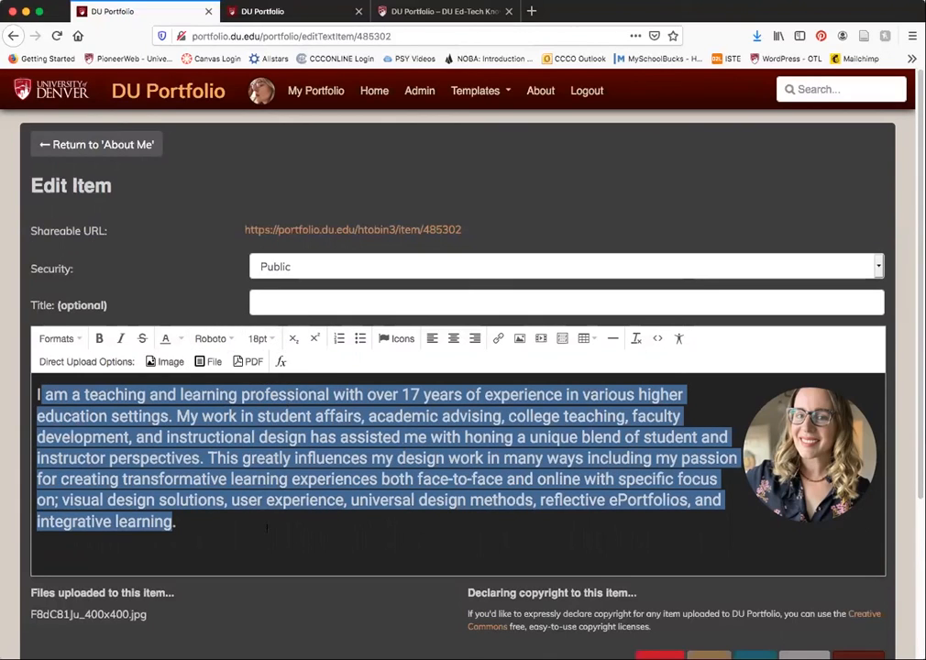
click(807, 461)
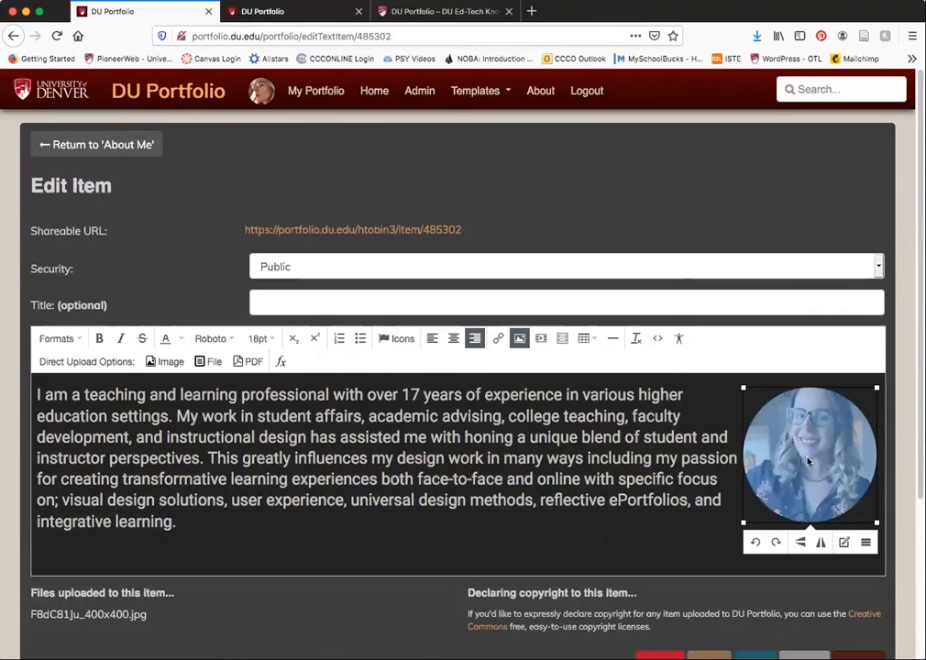
click(520, 339)
click(600, 449)
click(843, 542)
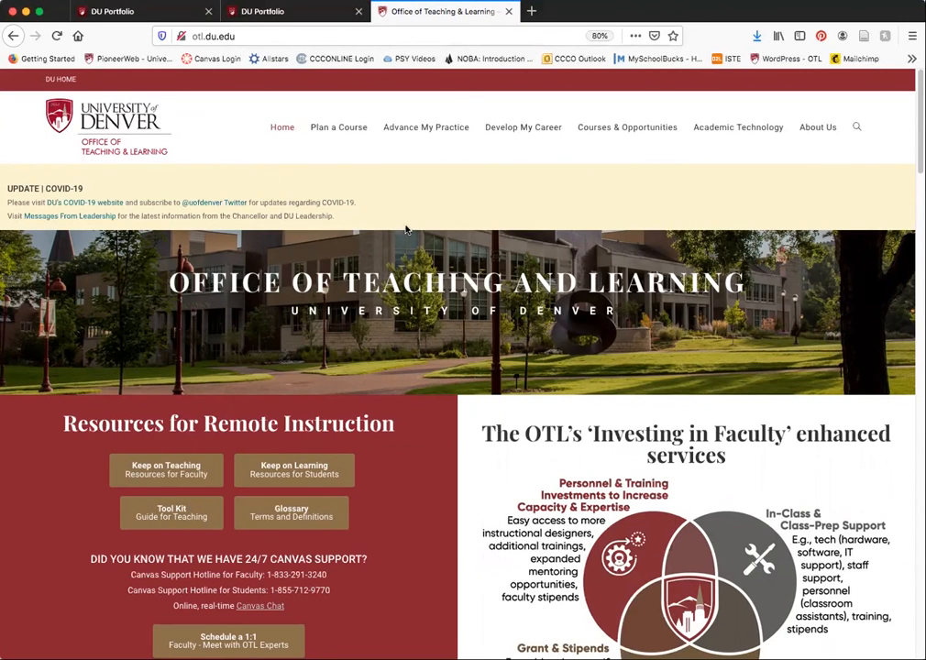
- Open the Office of Teaching and Learning site's Reflective ePortfolios page and expand the Getting Started with DU Portfolio resources
mouse_move(415, 139)
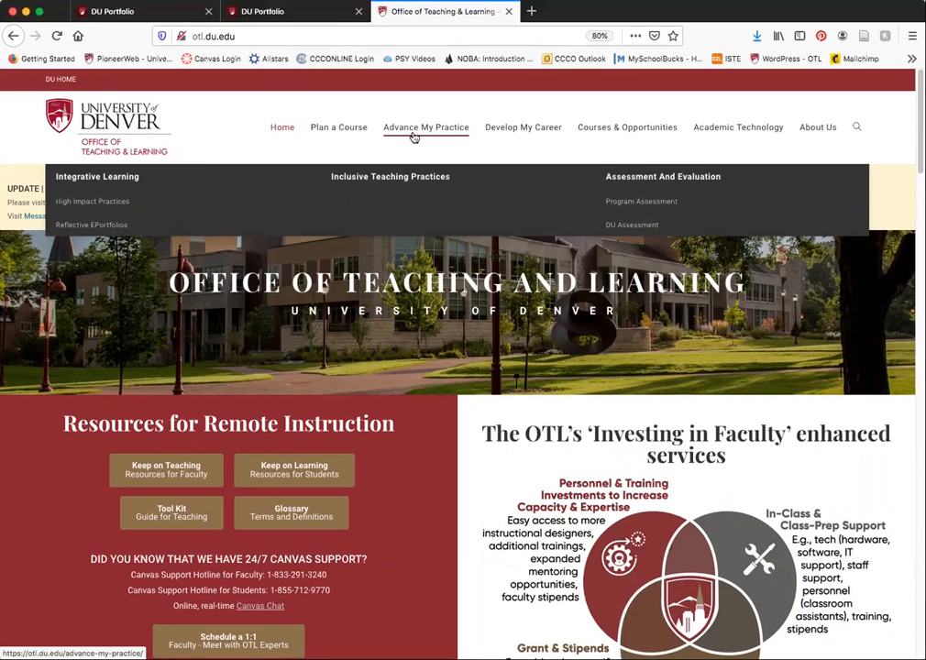
click(103, 224)
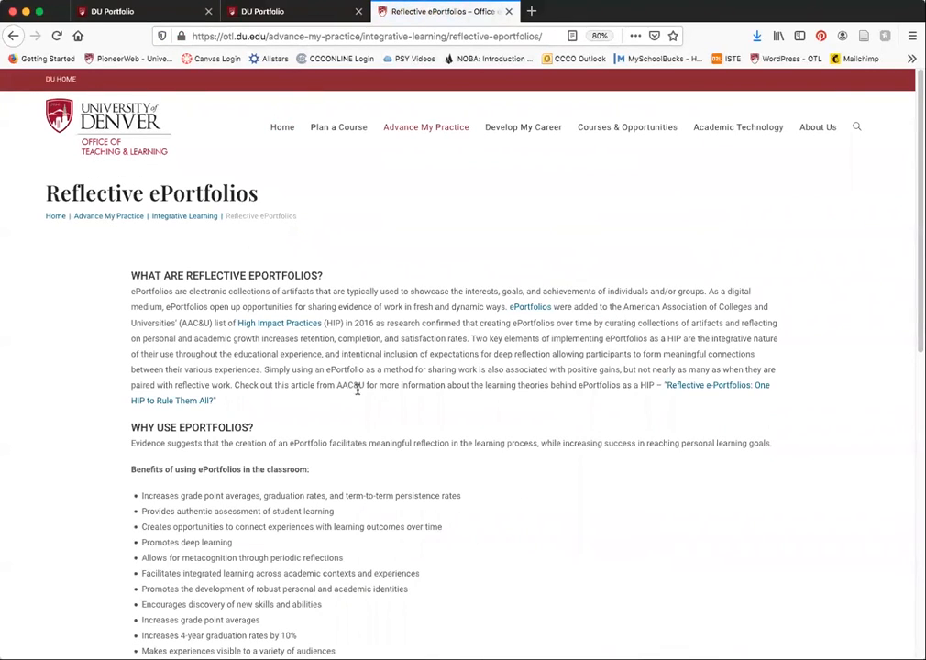
scroll(358, 388, down, 5)
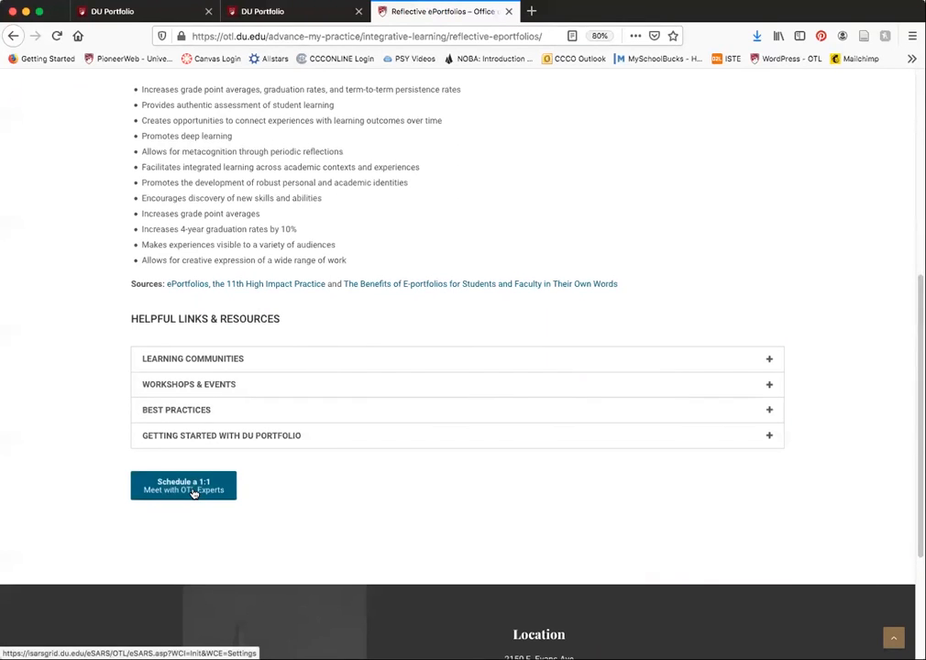
click(251, 436)
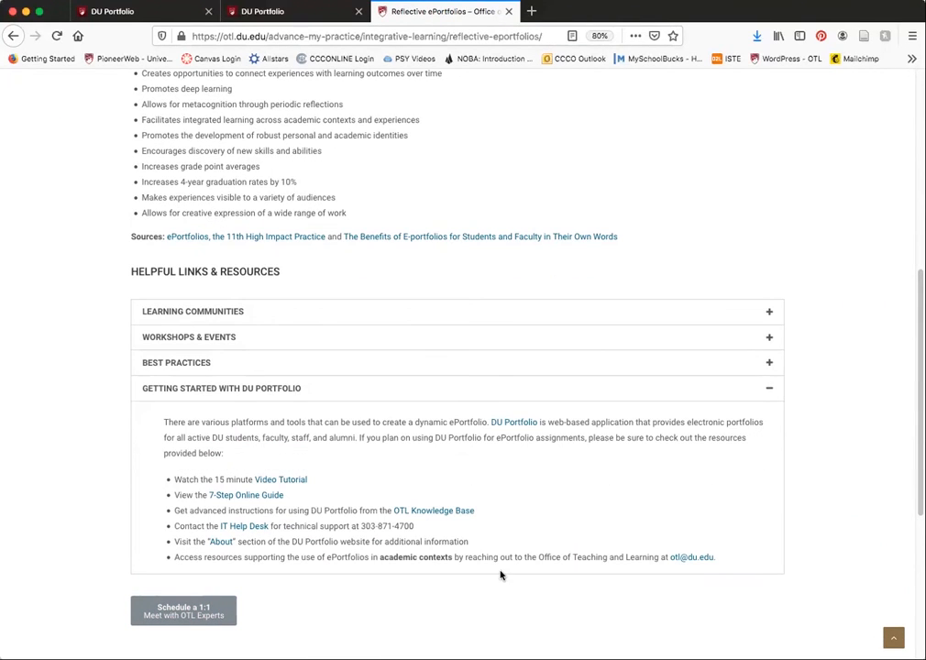